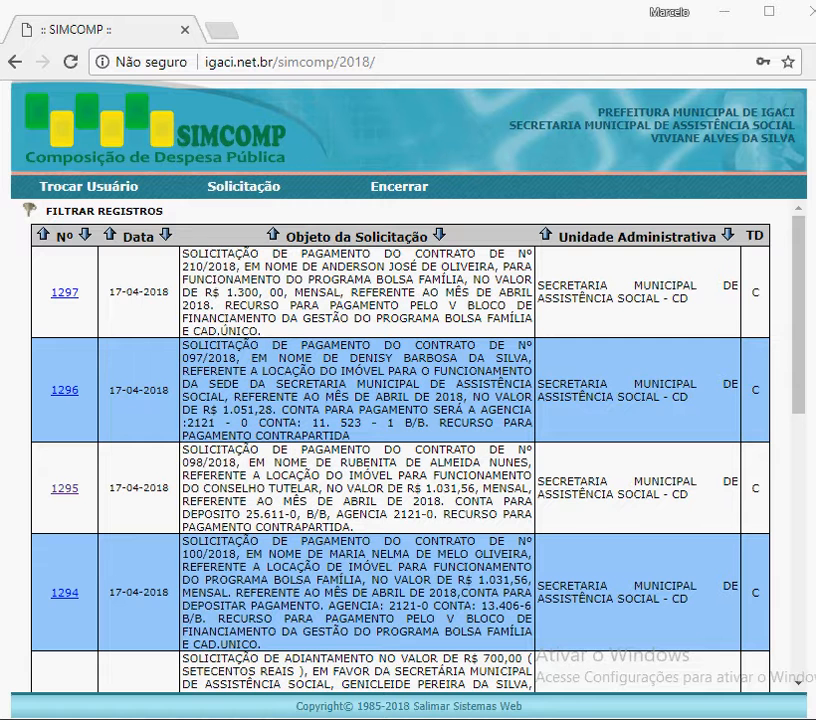
Step: Open payment request 1295 and examine its status, requested item, linked contract and expense type
left_click(64, 490)
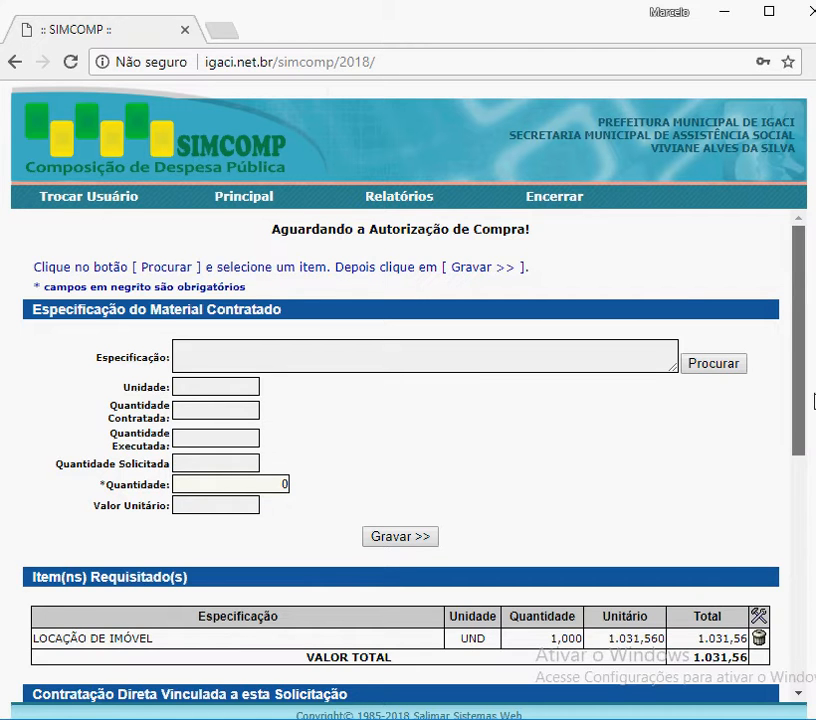
left_click_drag(797, 423, 803, 594)
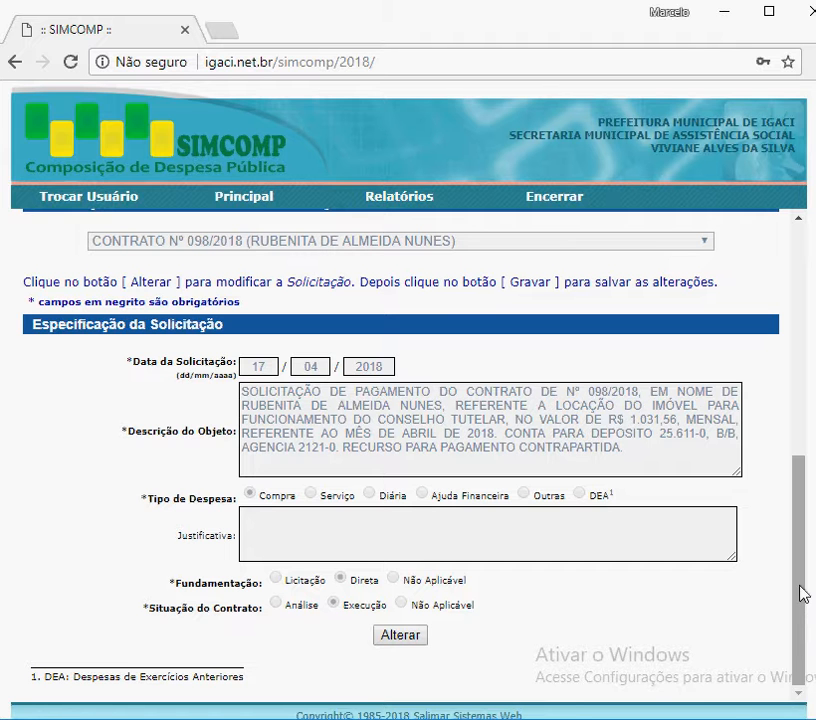
left_click_drag(800, 594, 800, 246)
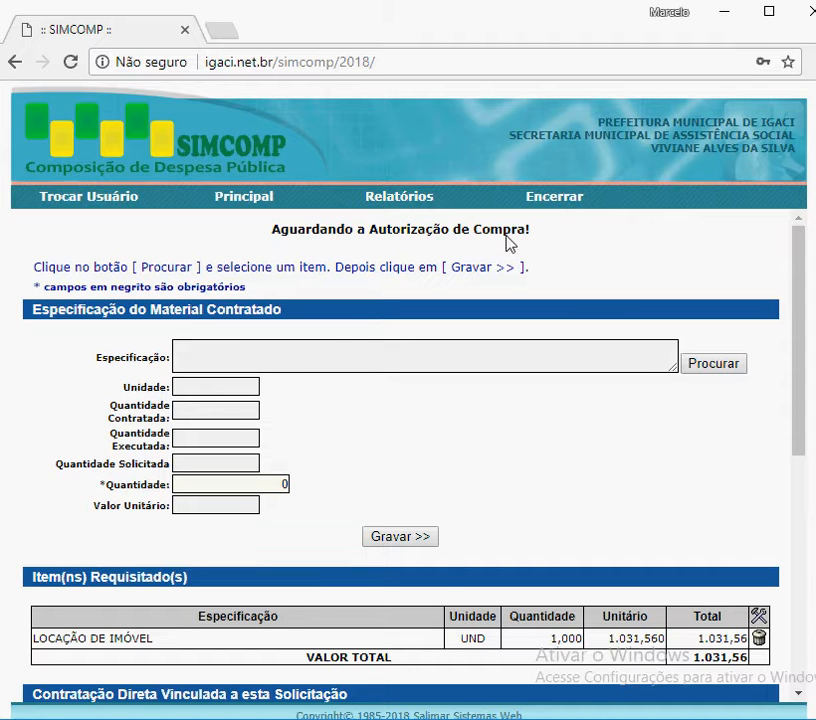
mouse_move(470, 198)
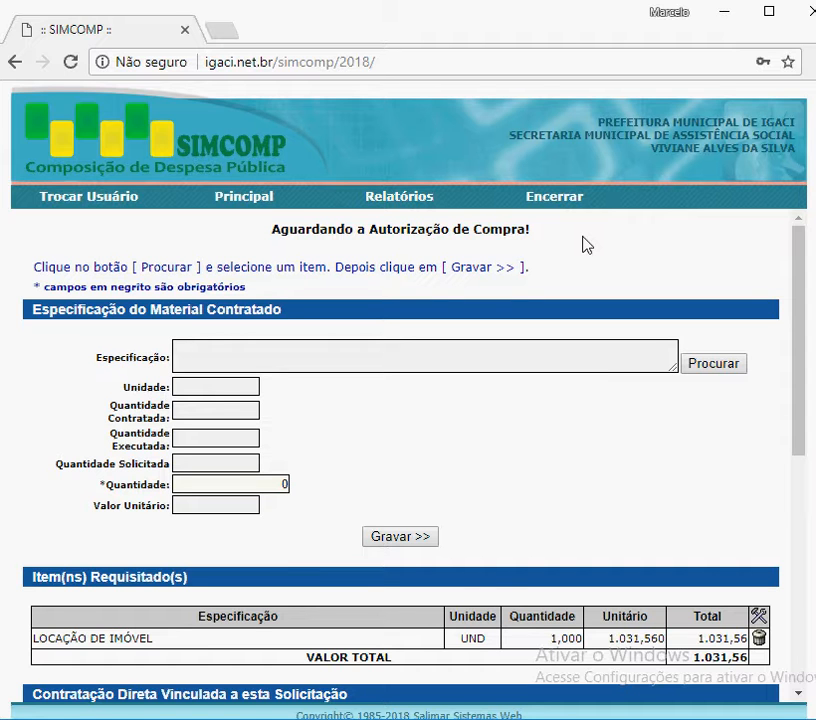
middle_click(800, 265)
left_click(800, 265)
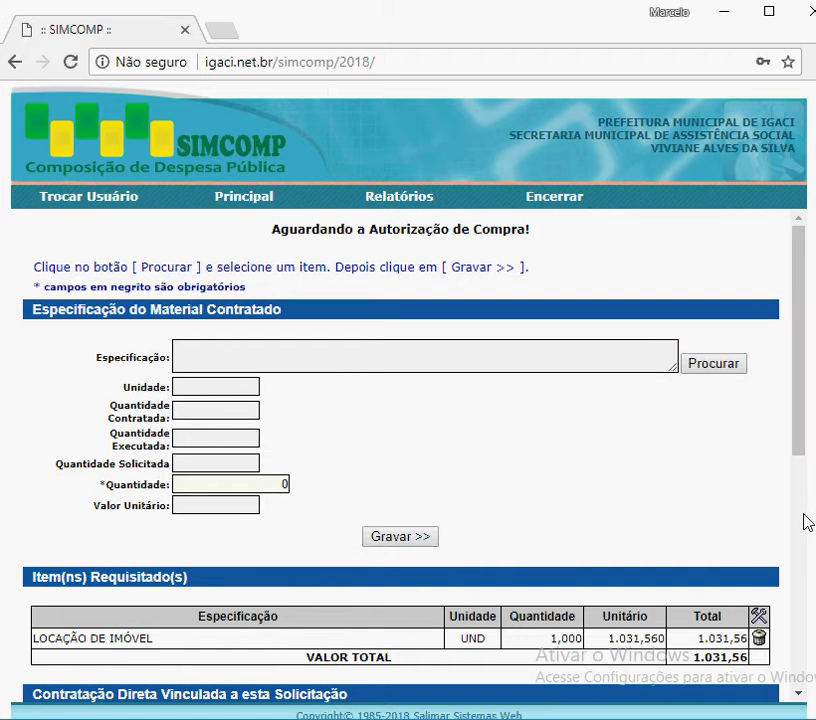
left_click(803, 535)
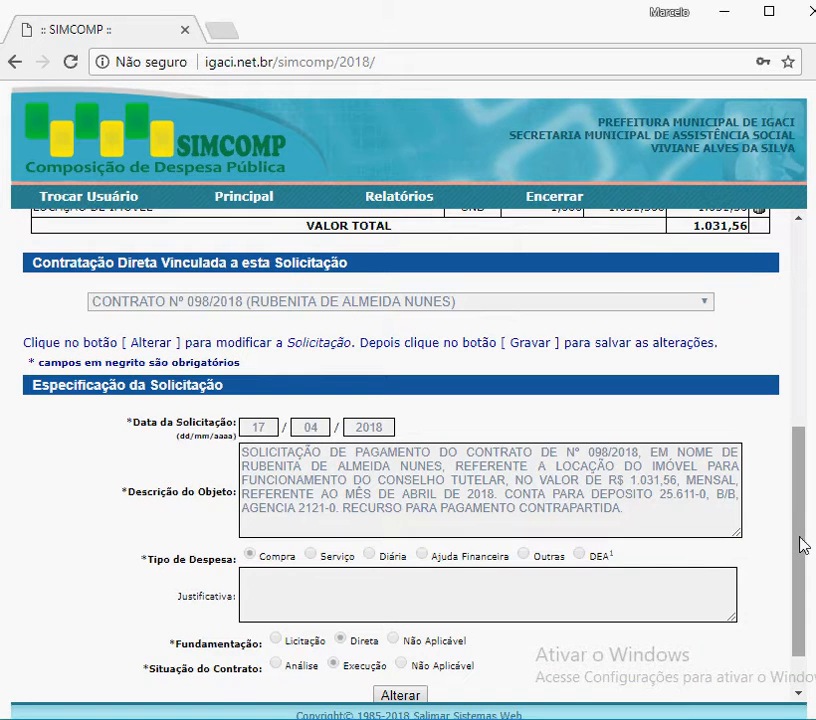
left_click_drag(803, 545, 801, 596)
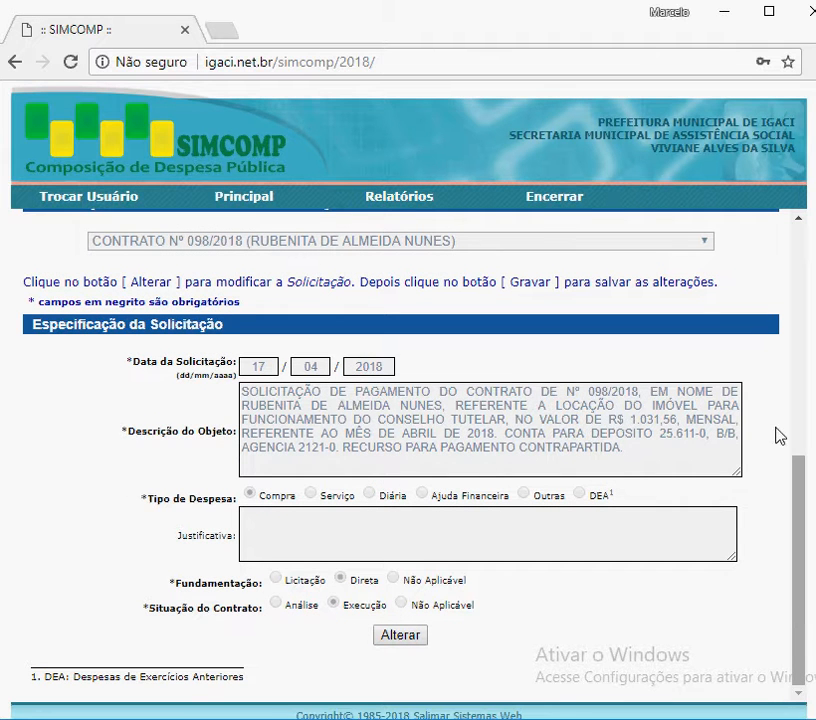
left_click(797, 247)
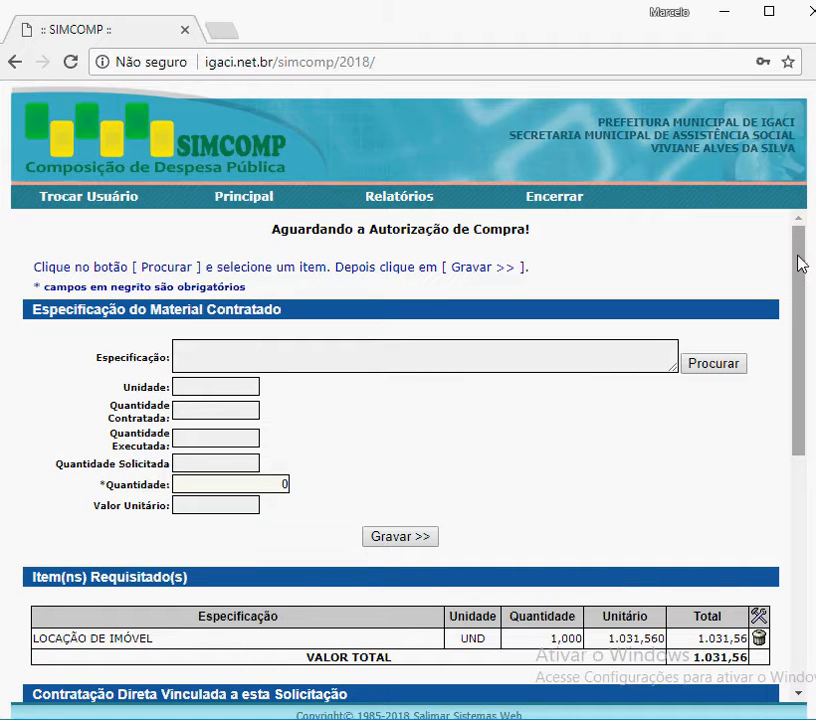
left_click_drag(800, 263, 803, 528)
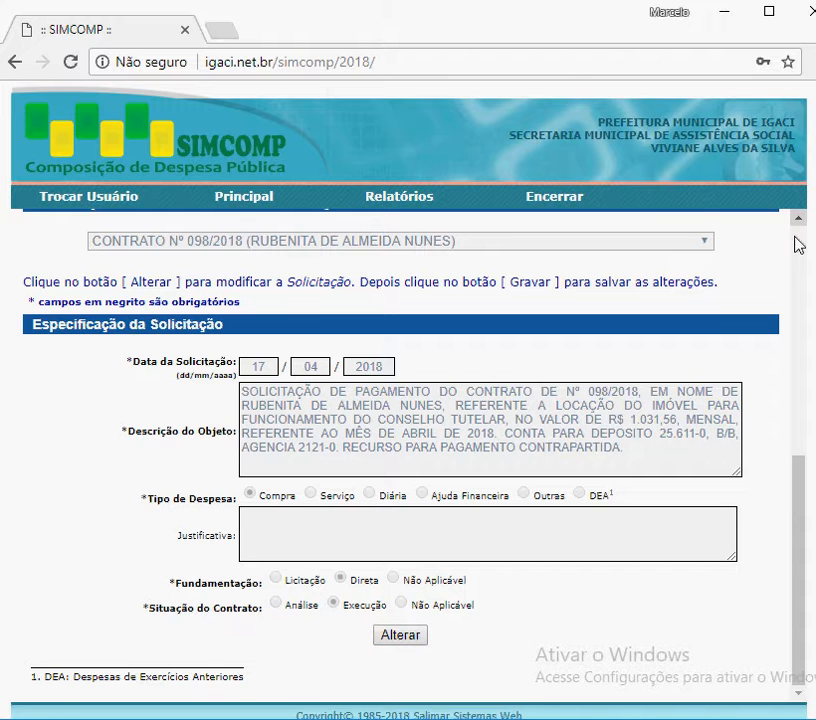
scroll(797, 243, "up", 1)
scroll(797, 243, "up", 5)
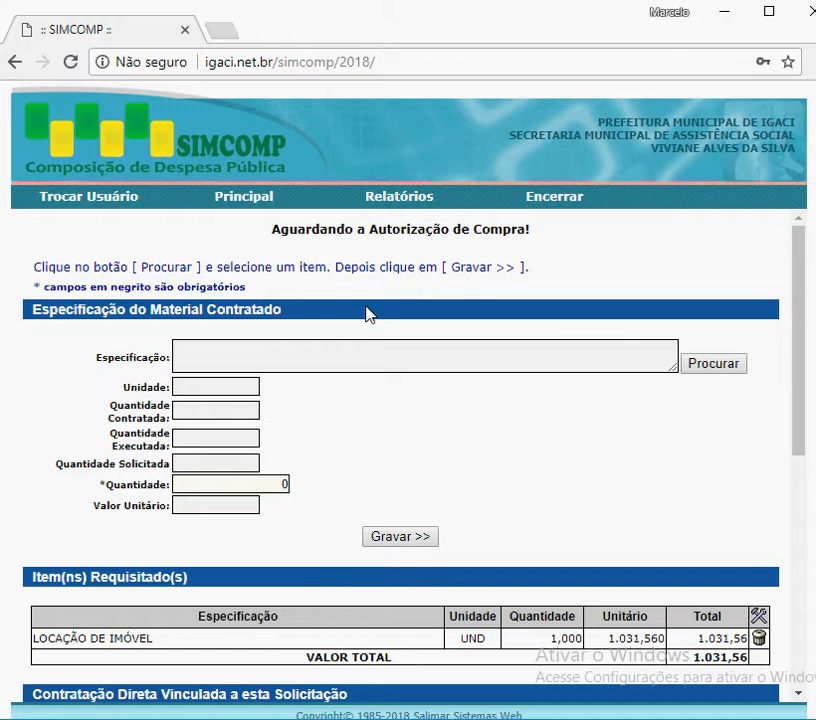
scroll(800, 683, "down", 5)
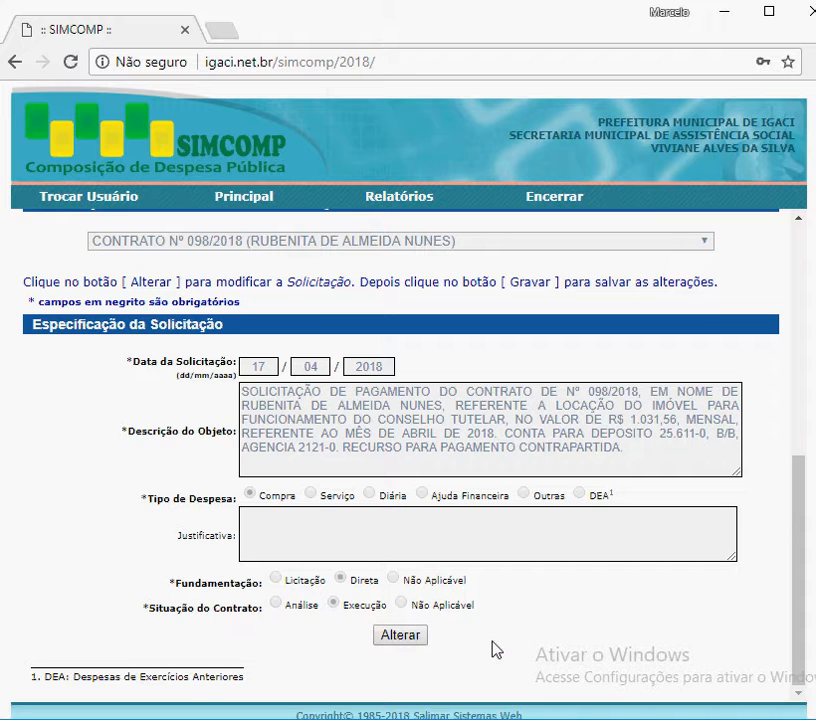
Step: Try to edit the request's specification while its item and contract are still attached
left_click(403, 637)
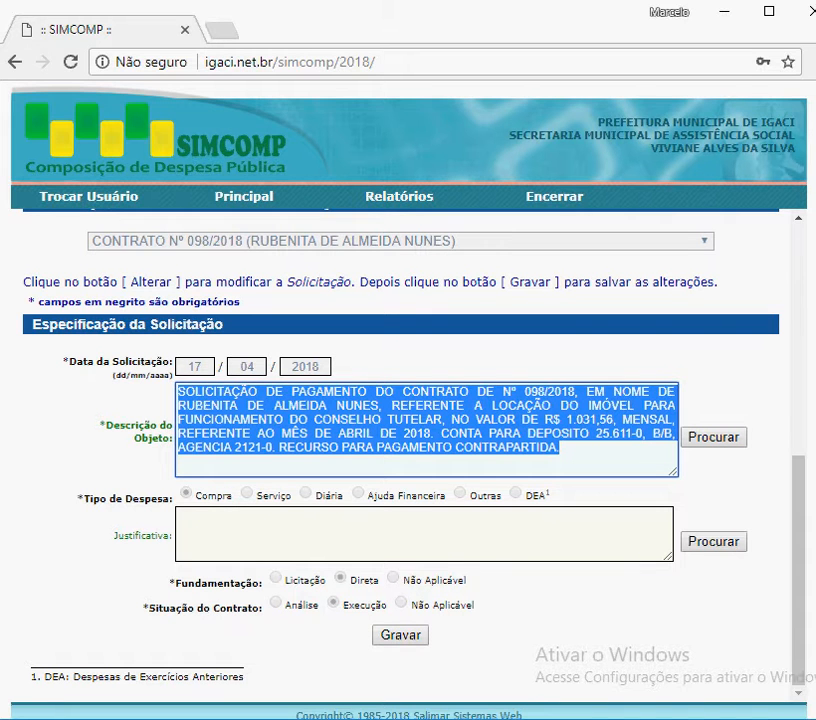
scroll(798, 222, "up", 5)
left_click(798, 222)
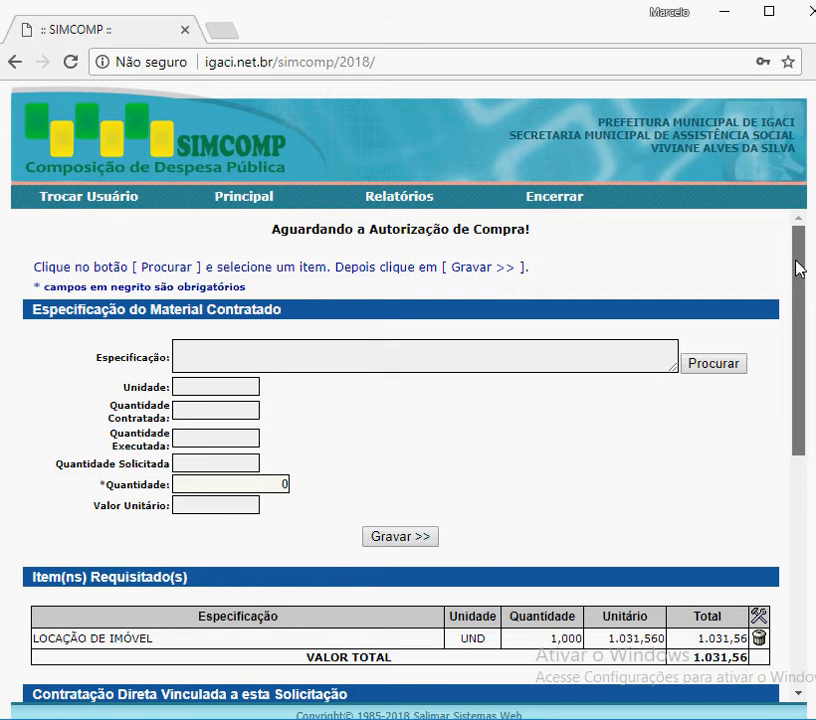
Step: Remove the LOCAÇÃO DE IMÓVEL item from the request and delete its link to contract Nº 098/2018
scroll(798, 298, "down", 1)
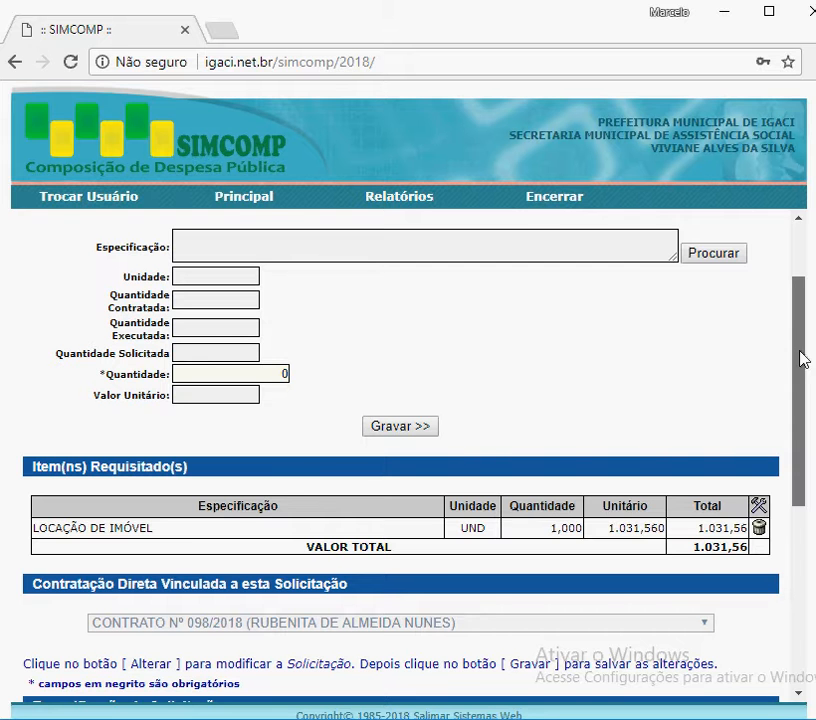
scroll(800, 390, "down", 1)
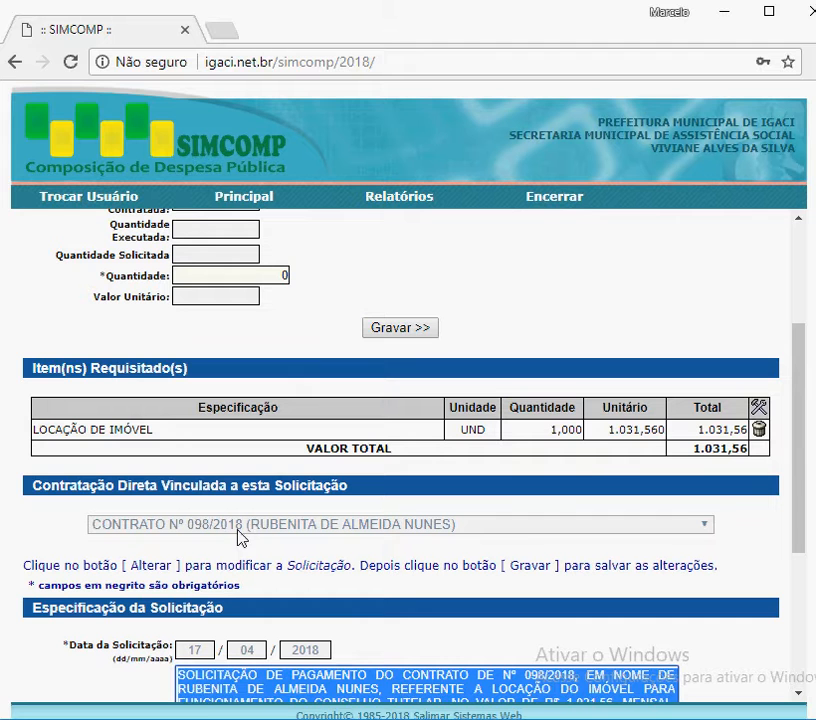
left_click(760, 432)
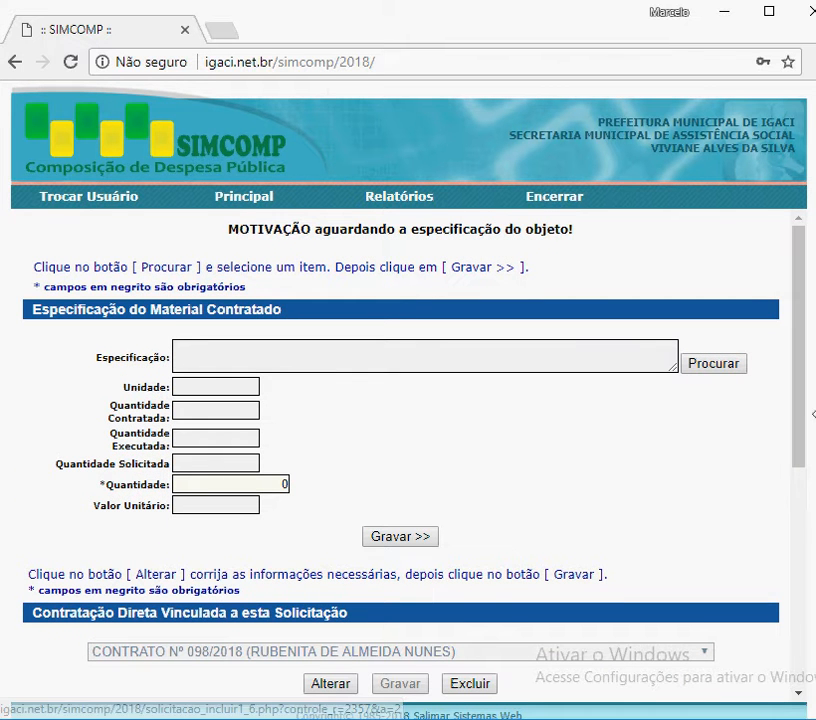
left_click_drag(800, 420, 797, 529)
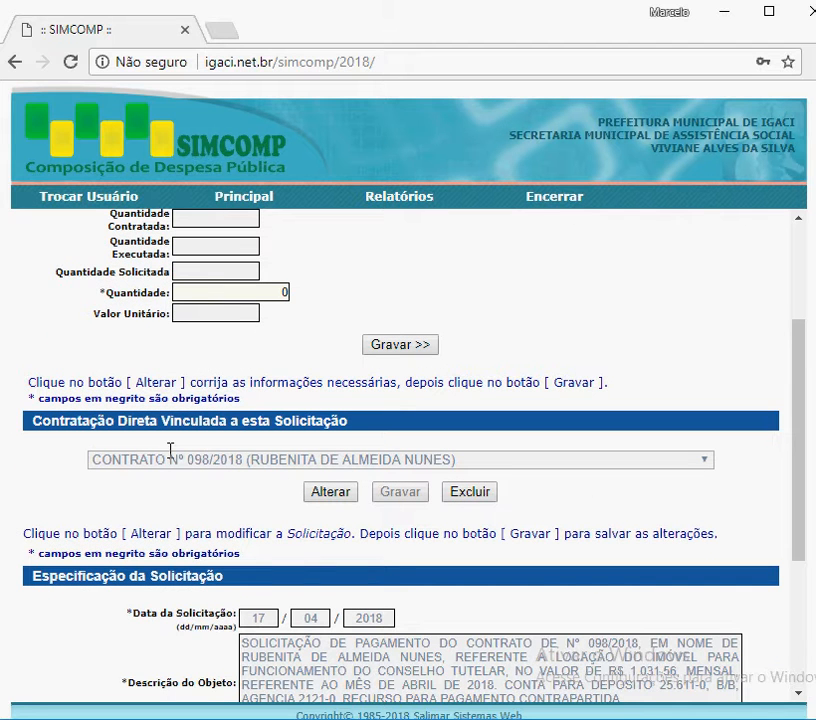
left_click(468, 492)
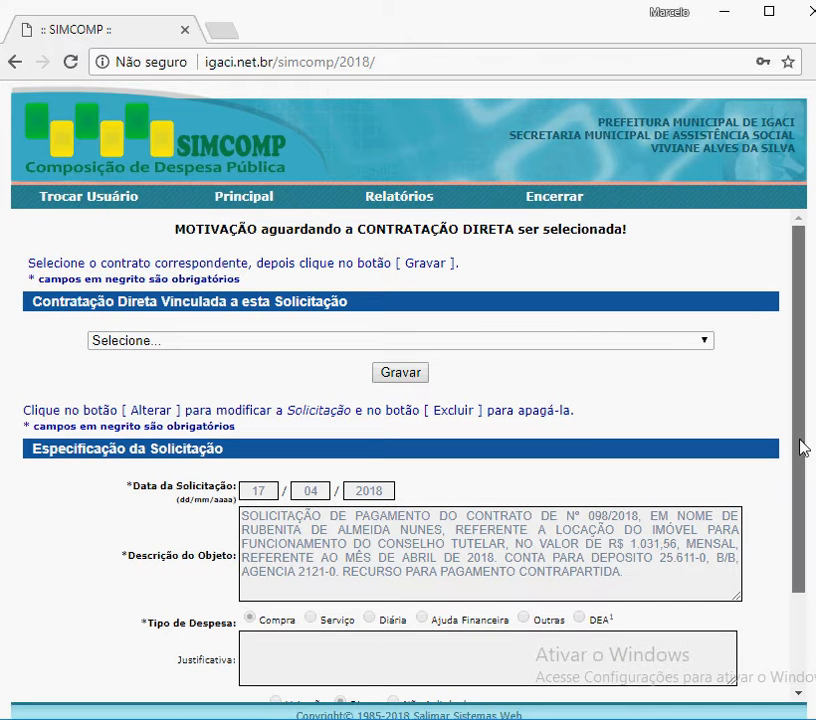
Step: Change the expense type to Serviço, with Direta as basis, Execução as contract status and a blank justification, and save the request
left_click_drag(803, 443, 805, 620)
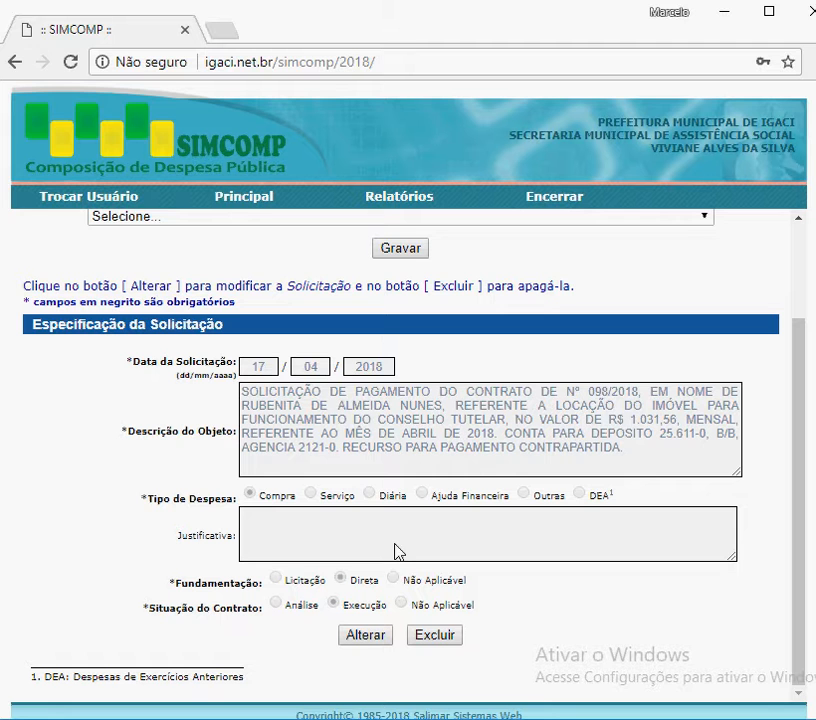
left_click(366, 638)
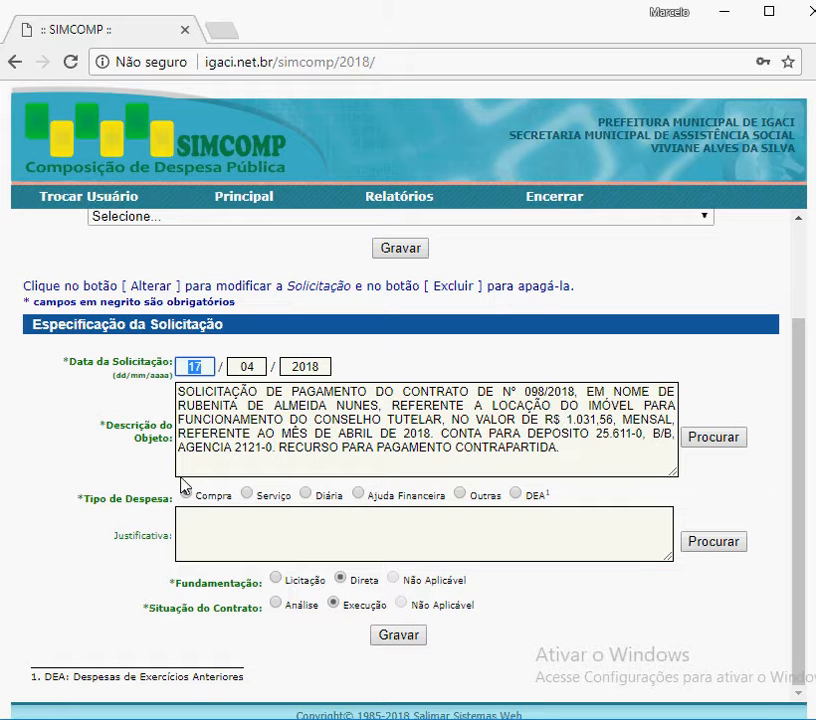
left_click(247, 495)
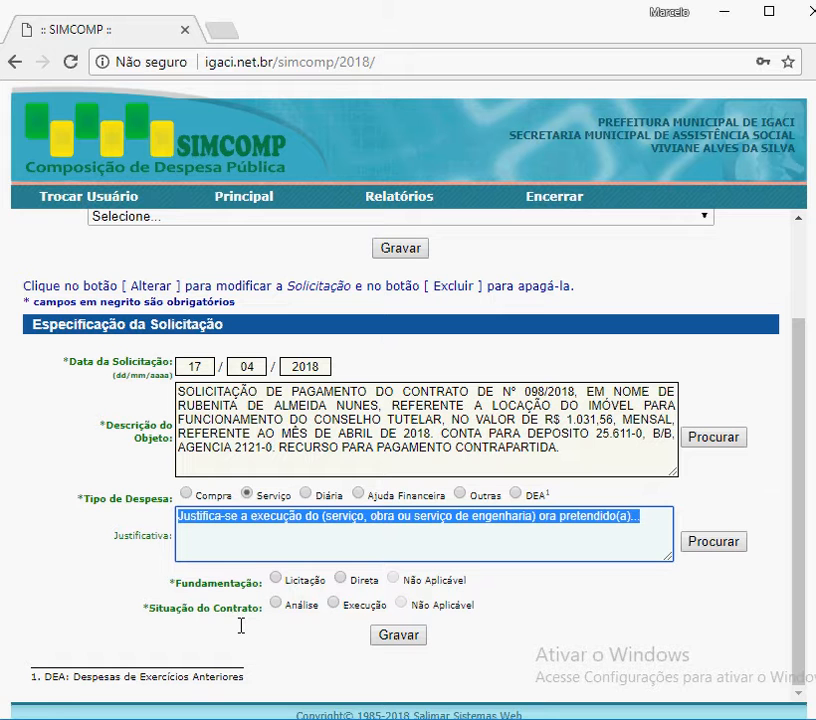
left_click(341, 579)
left_click(333, 604)
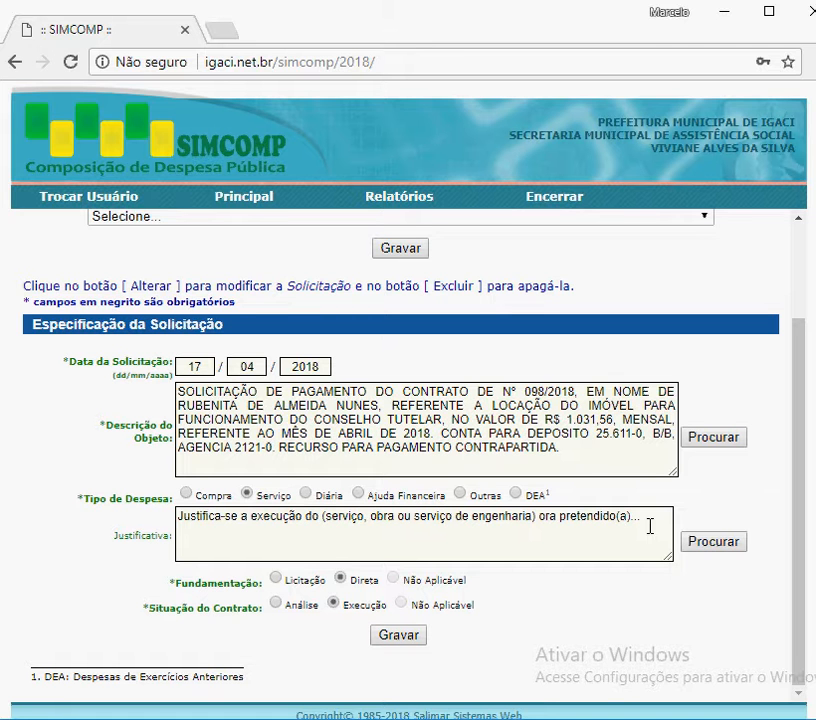
left_click(389, 637)
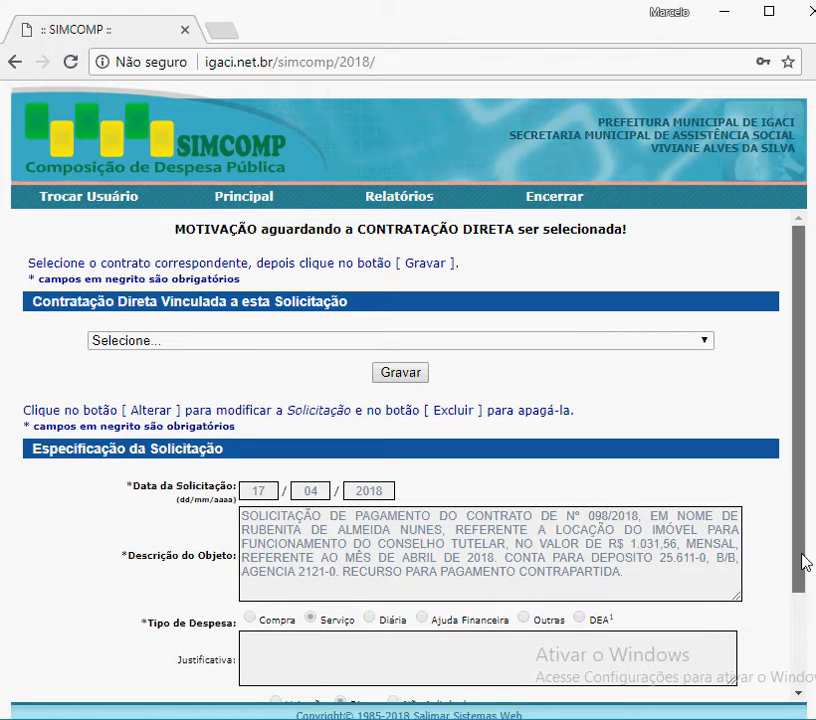
scroll(800, 634, "down", 2)
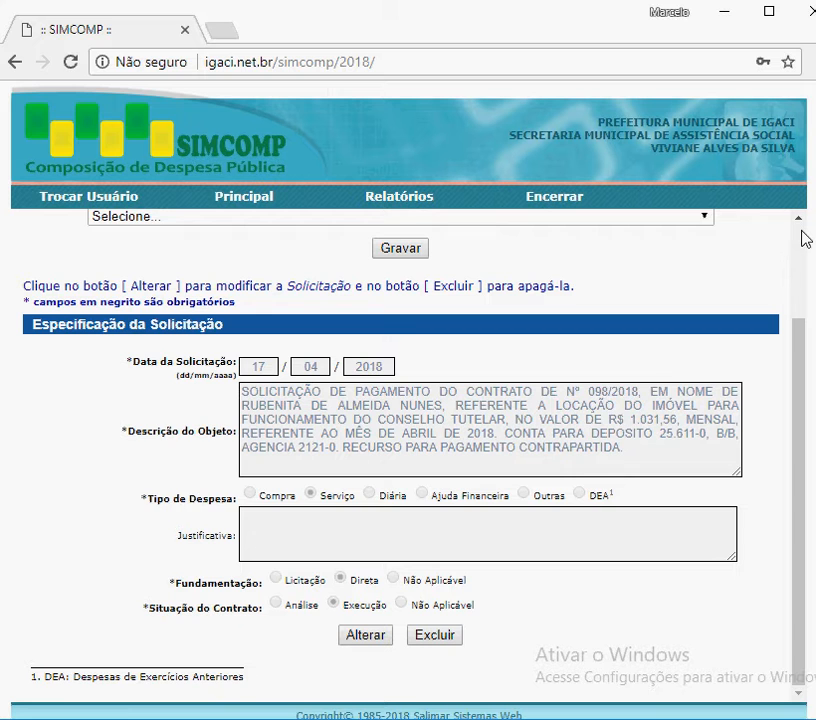
Step: Link the request to direct contract Nº 098/2018 and save the link
scroll(803, 233, "up", 2)
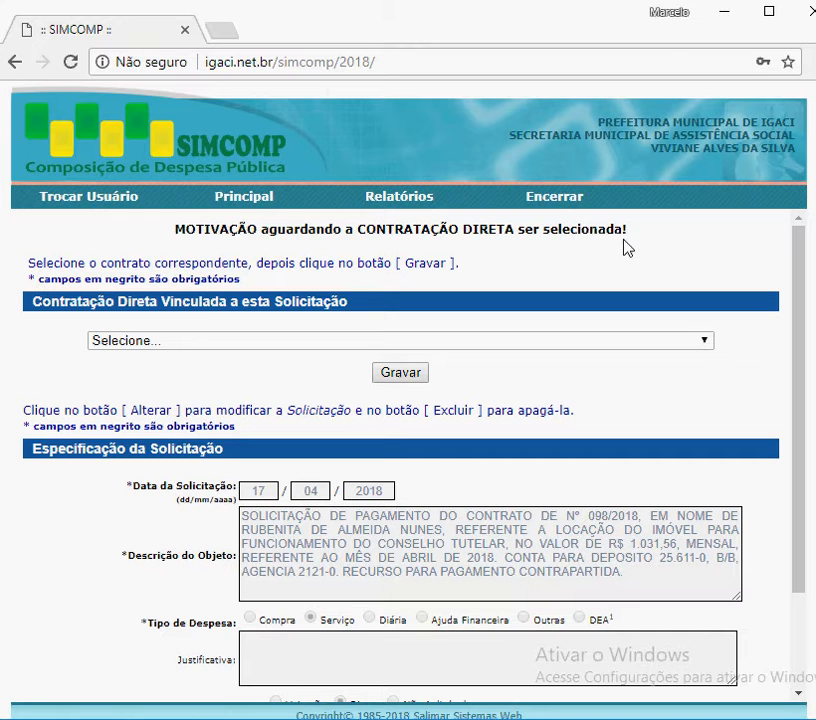
left_click(413, 341)
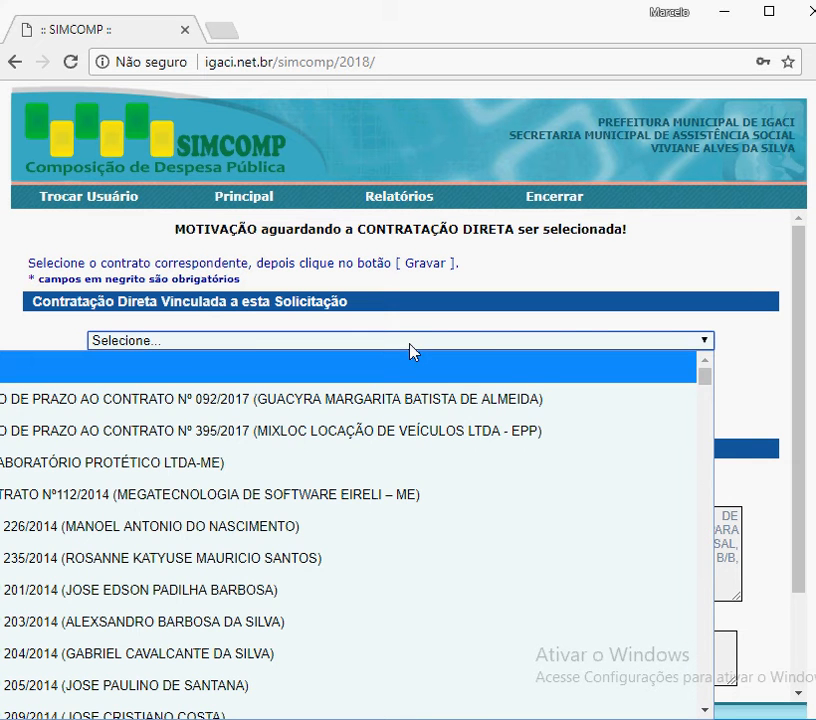
key("Down")
key("Down")
key("Down")
key("Down")
key("Down")
key("Down")
key("Down")
key("Down")
key("Down")
key("Down")
key("Down")
key("Down")
key("Down")
key("Down")
key("Down")
key("Down")
key("Down")
key("Down")
key("Down")
key("Down")
key("Down")
key("Down")
key("Down")
key("Down")
key("Down")
key("Down")
key("Down")
key("Down")
key("Down")
key("Down")
key("Down")
key("Down")
key("Down")
key("Down")
key("Down")
key("Down")
key("Down")
key("Down")
key("Down")
key("Down")
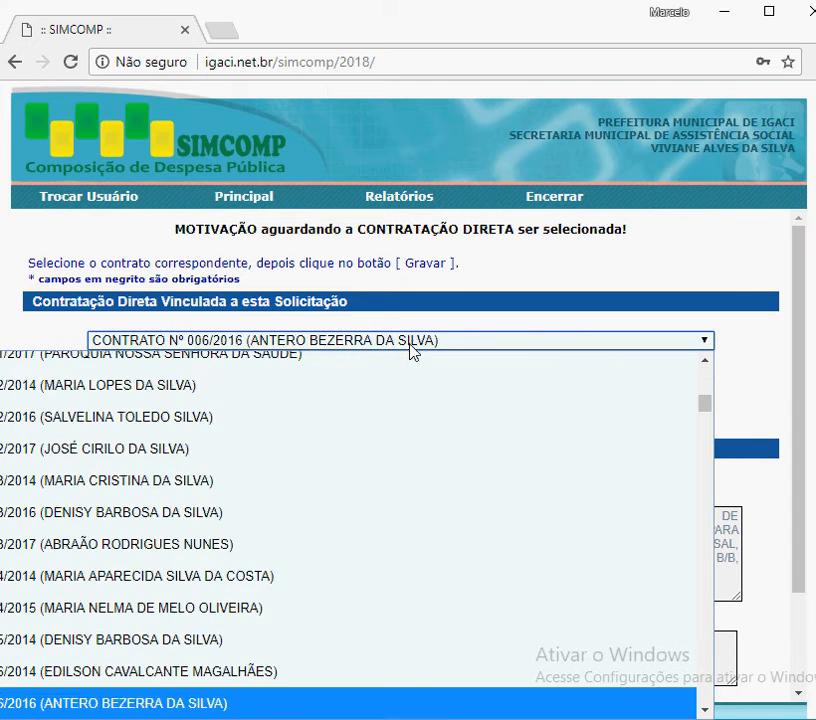
key("Down")
key("Down")
key("Down")
key("Down")
key("Down")
key("Down")
key("Down")
key("Down")
key("Down")
key("Down")
key("Down")
key("Down")
key("Down")
key("Down")
key("Down")
key("Down")
key("Down")
key("Down")
key("Down")
key("Down")
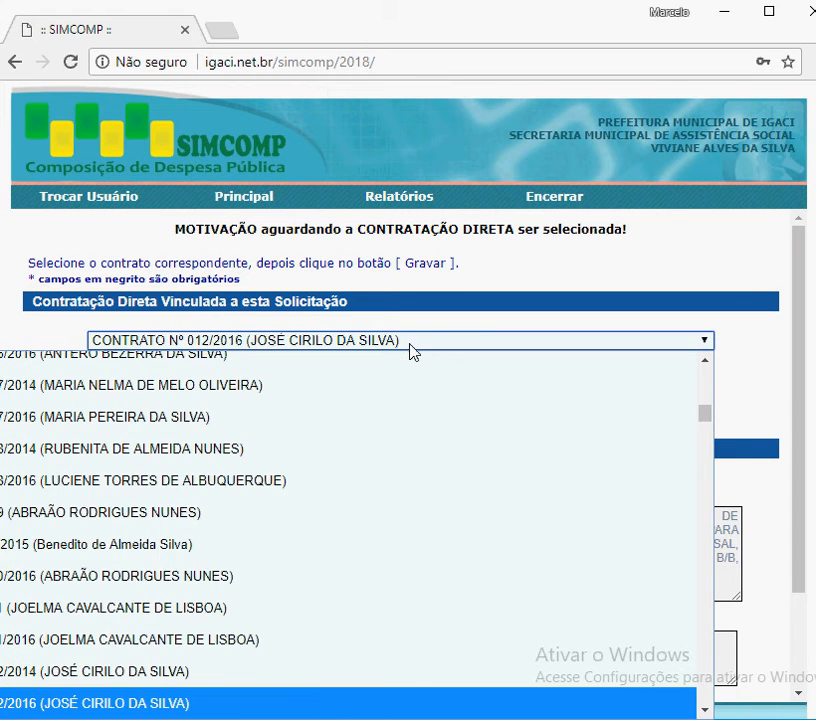
key("Down")
key("Down")
key("Down")
key("Down")
key("Down")
key("Down")
key("Down")
key("Down")
key("Down")
key("Down")
key("Down")
key("Down")
key("Down")
key("Down")
key("Down")
key("Down")
key("Down")
key("Down")
key("Down")
key("Down")
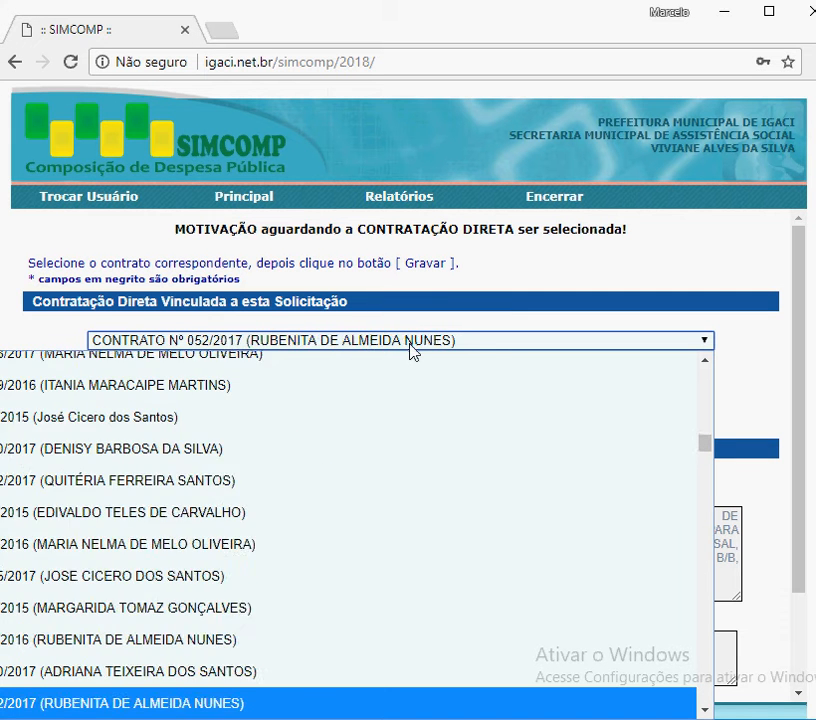
key("Down")
key("Down")
key("Down")
key("Down")
key("Down")
key("Down")
key("Down")
key("Down")
key("Down")
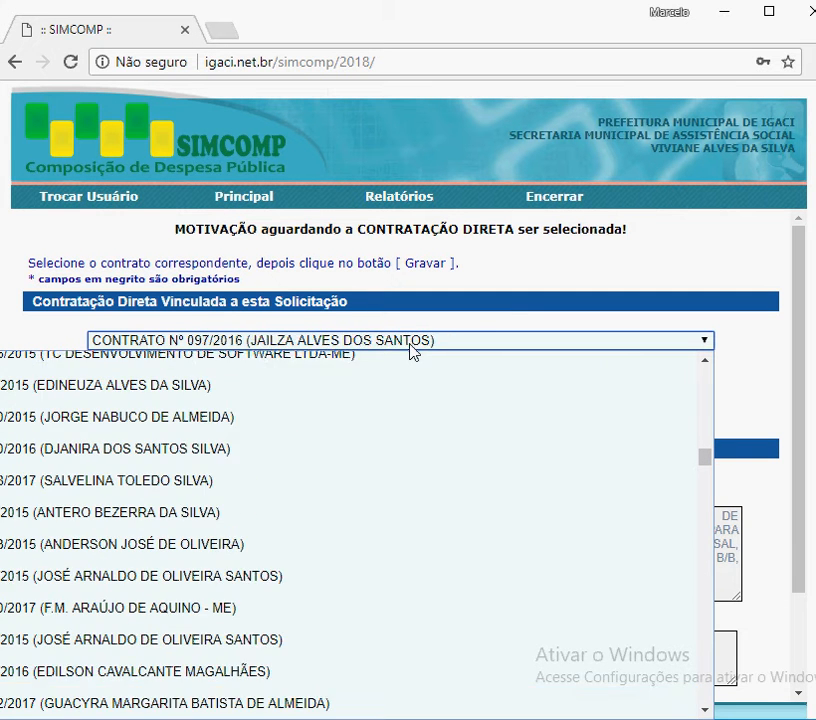
key("Up")
key("Up")
key("Up")
key("Down")
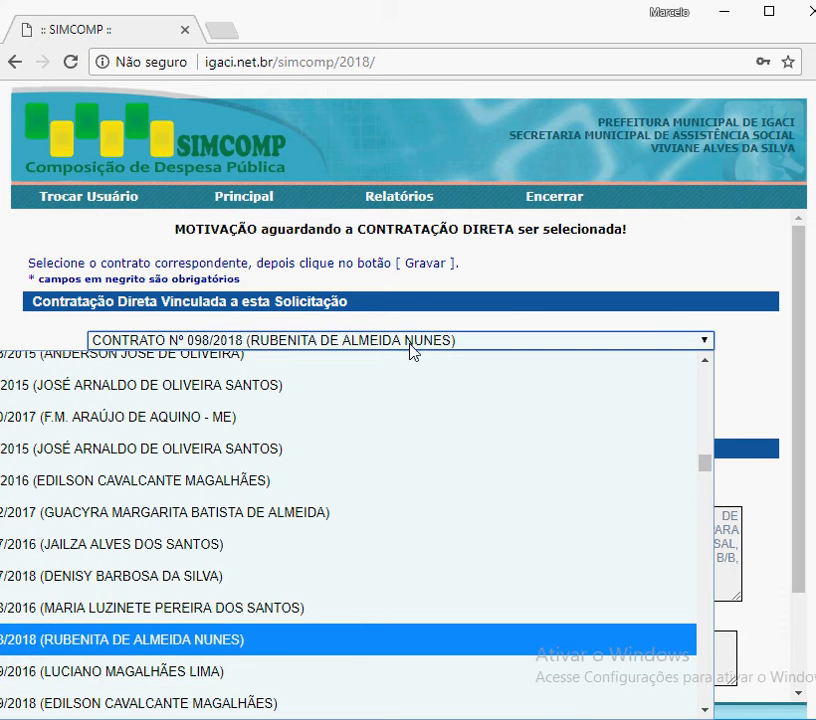
key("Return")
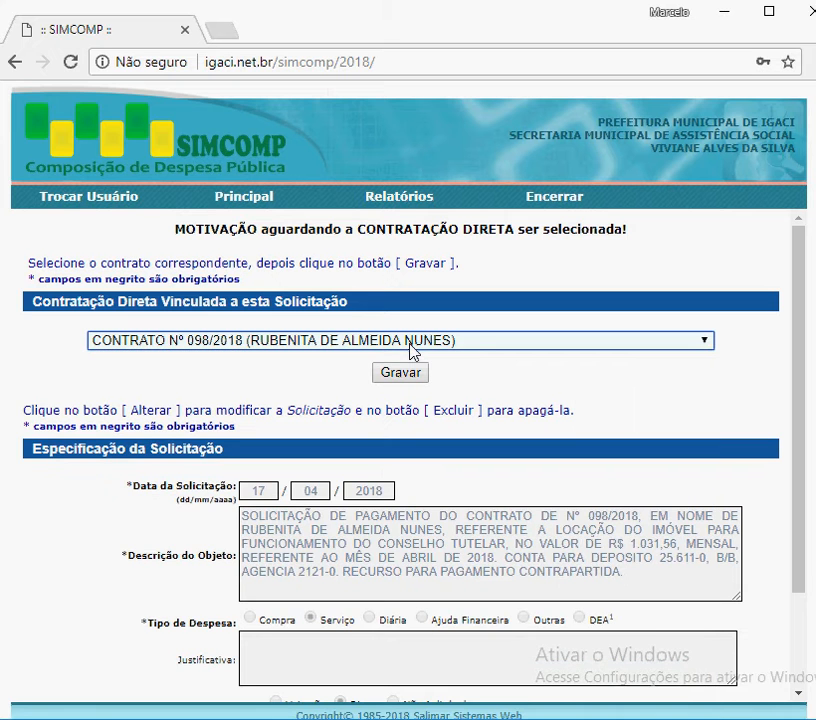
left_click(402, 377)
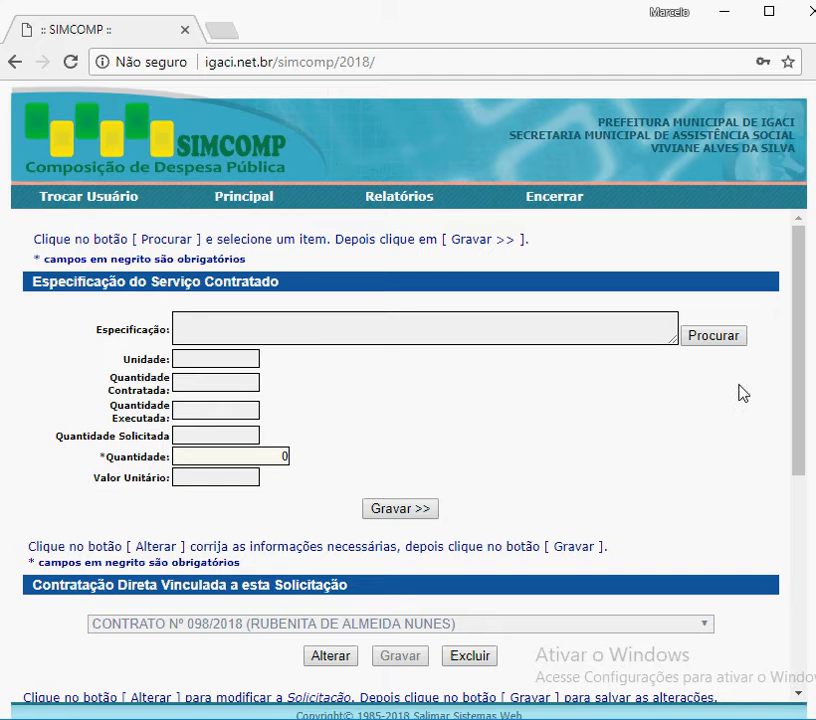
Step: Add the contracted item LOCAÇÃO DE IMÓVEL to the request with a quantity of 1 and save it
left_click(713, 338)
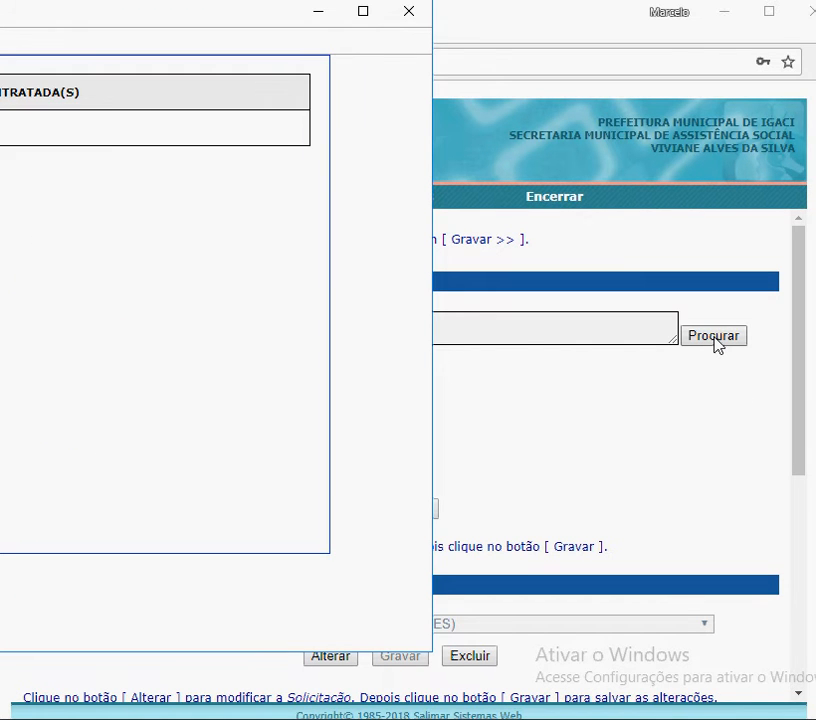
key("alt+F4")
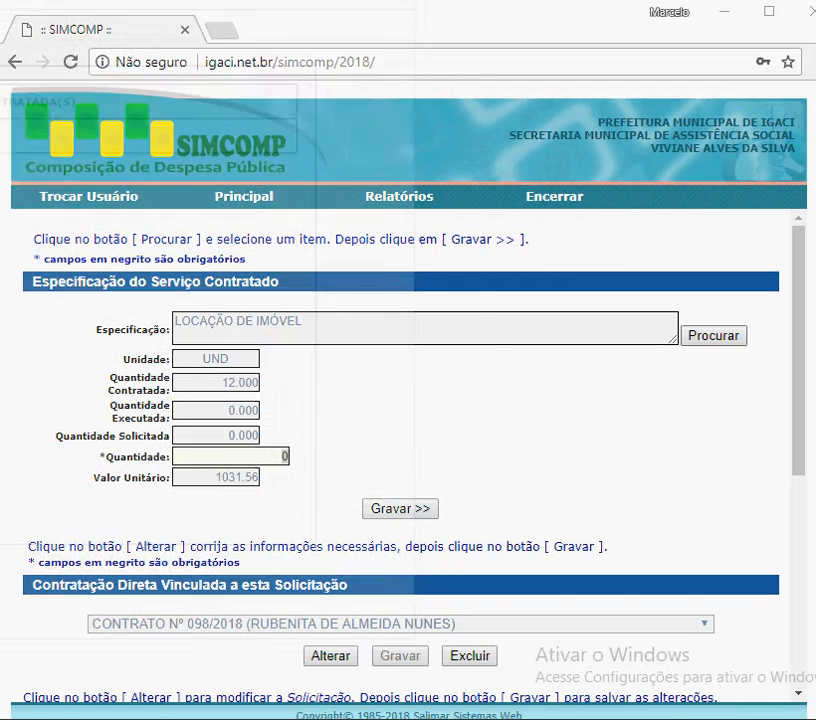
left_click(257, 456)
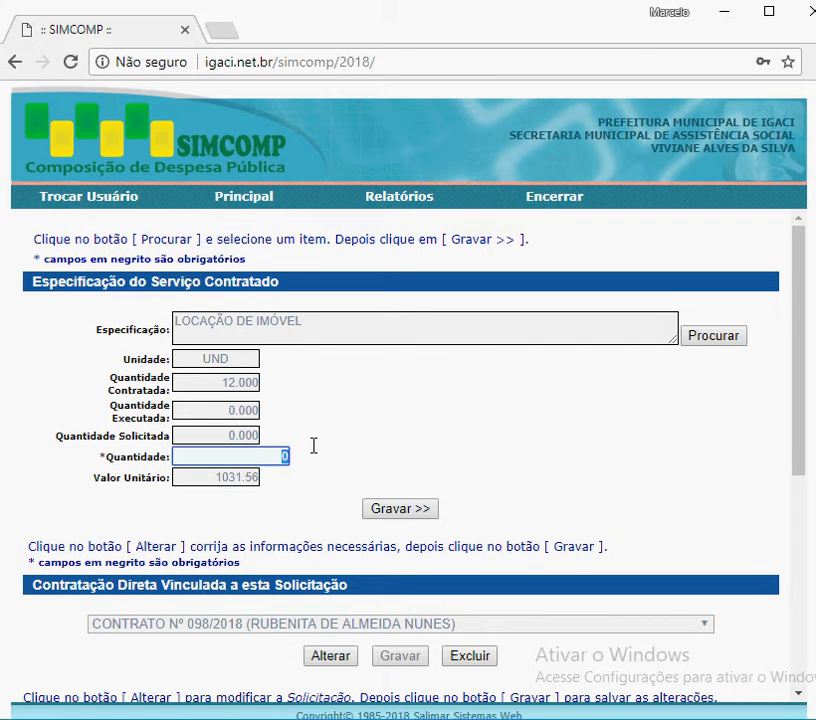
key("BackSpace")
type("1")
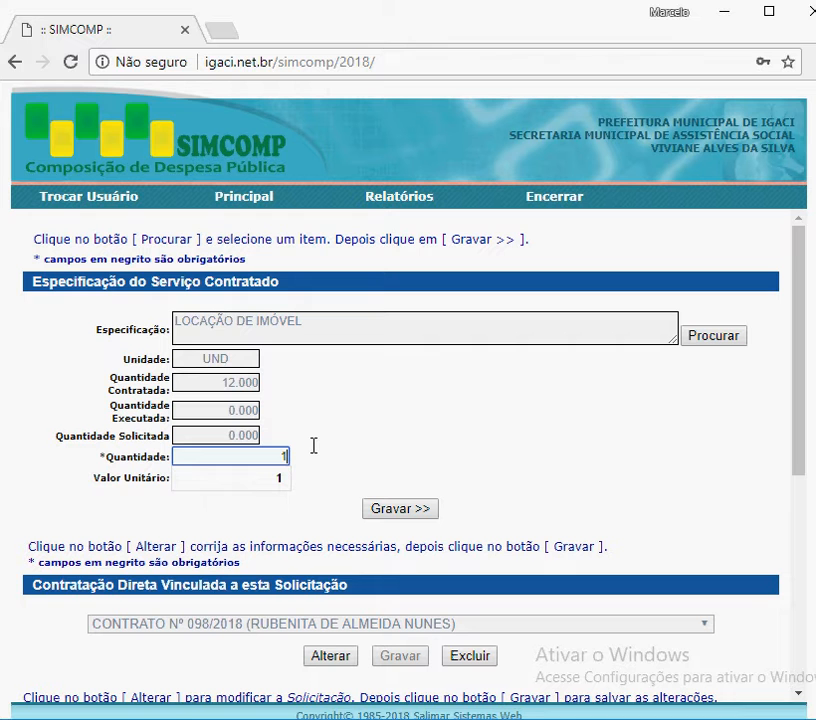
left_click(370, 432)
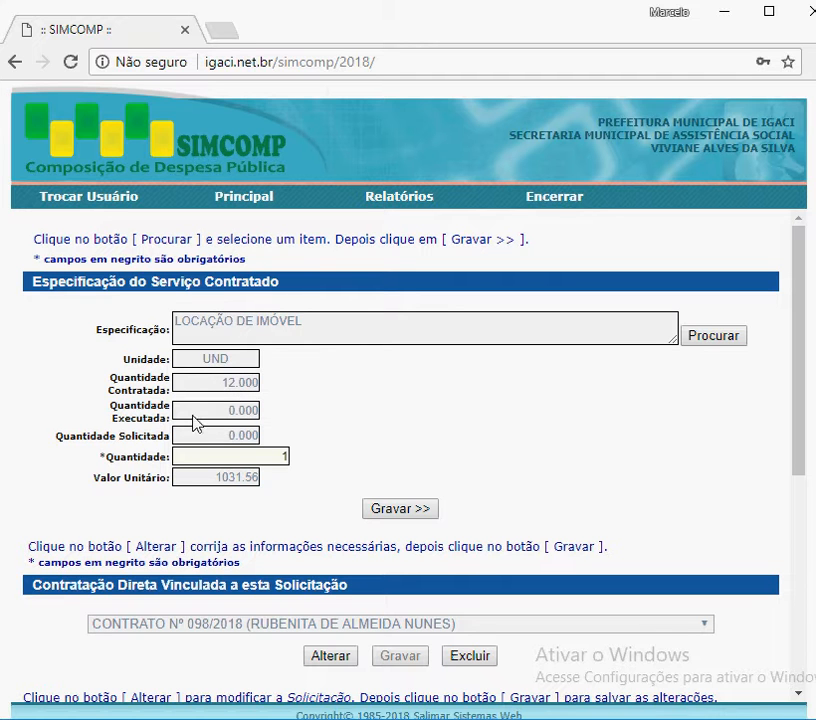
left_click(399, 510)
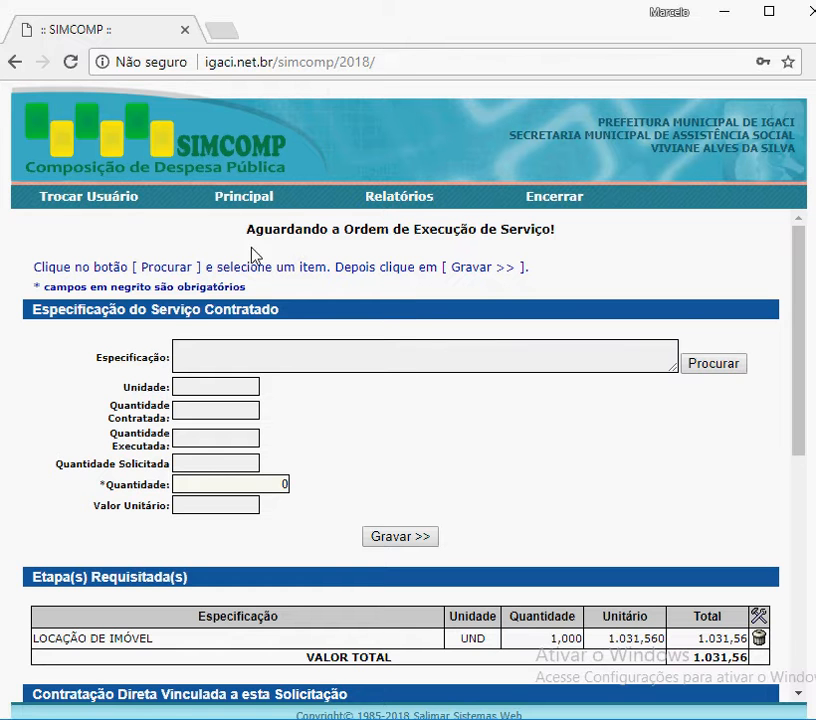
Step: Review the corrected request from its status and requested item down to the linked contract, expense type, basis and contract status
left_click(558, 203)
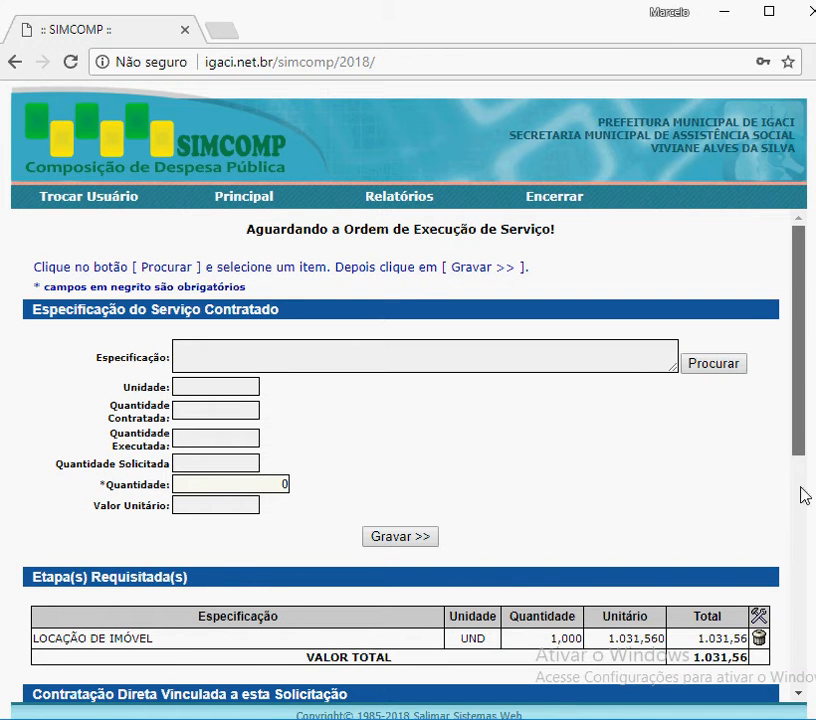
scroll(805, 515, "down", 2)
left_click_drag(805, 527, 801, 692)
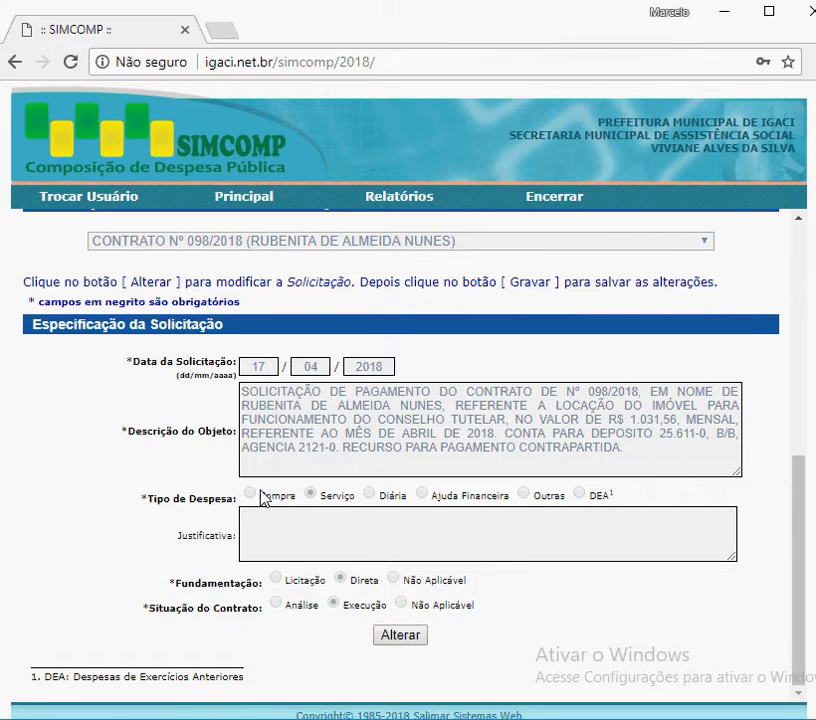
left_click(803, 253)
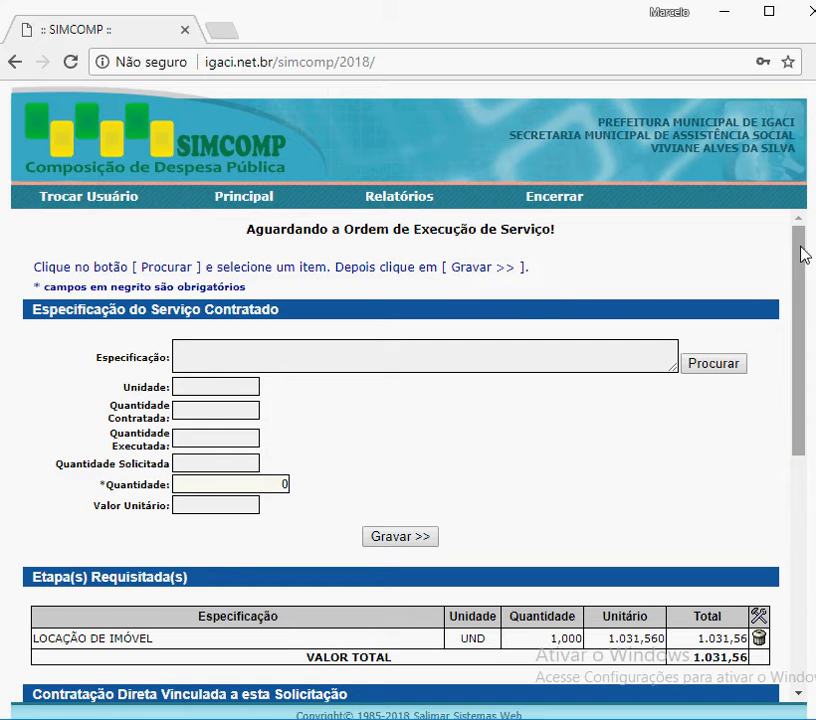
left_click_drag(803, 253, 803, 561)
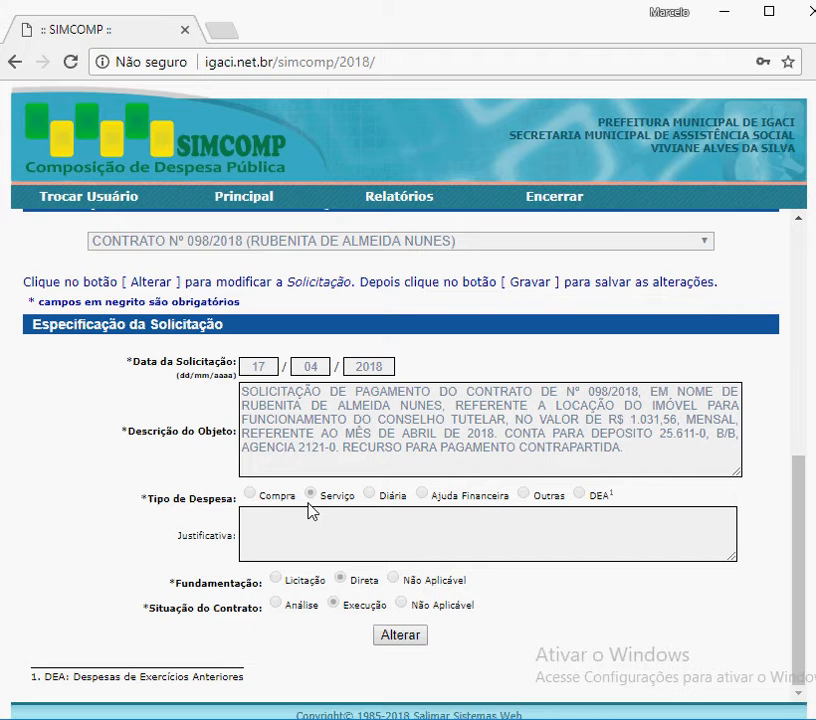
left_click(800, 240)
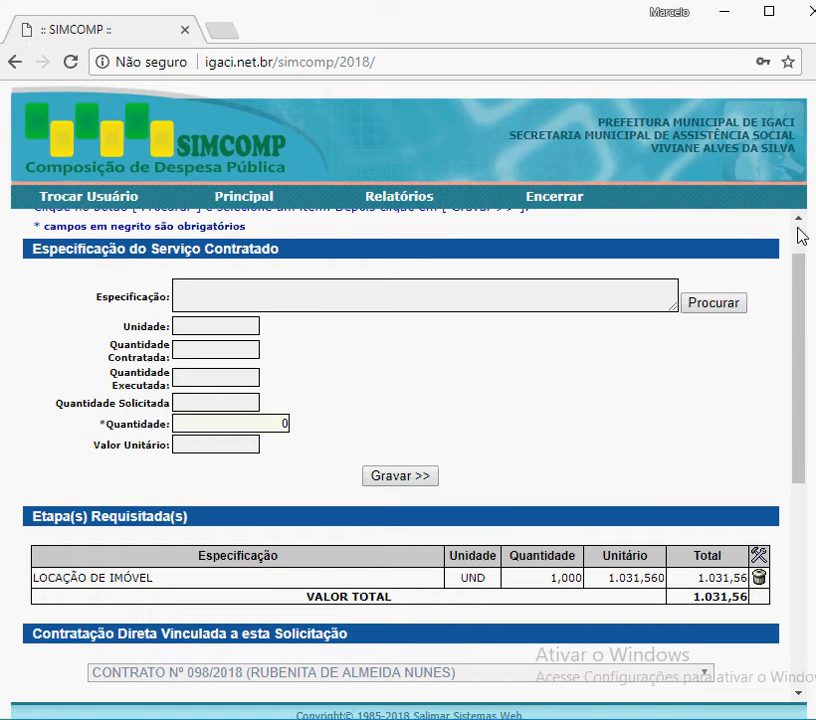
scroll(798, 225, "up", 1)
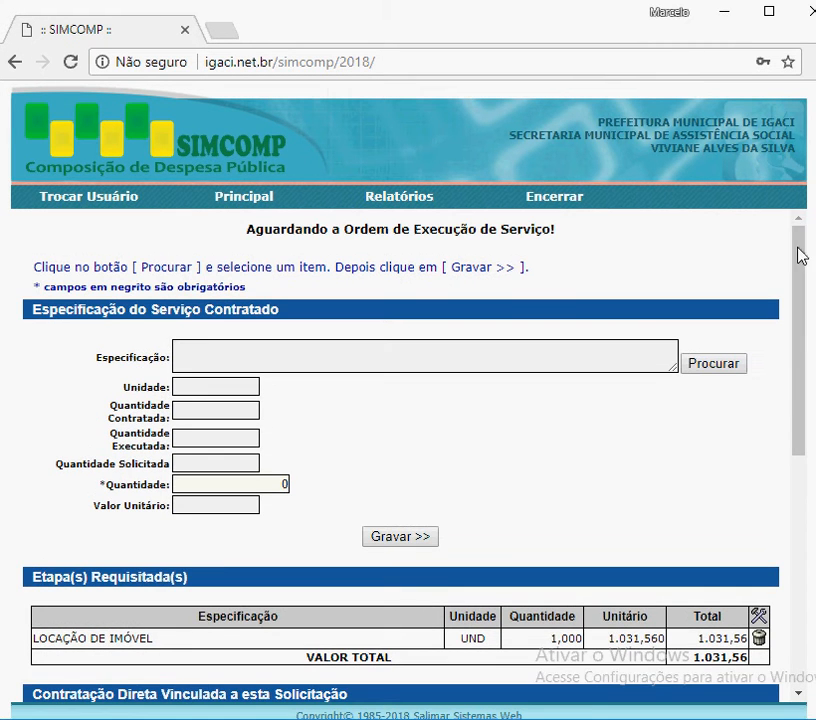
left_click(800, 483)
left_click_drag(797, 483, 801, 606)
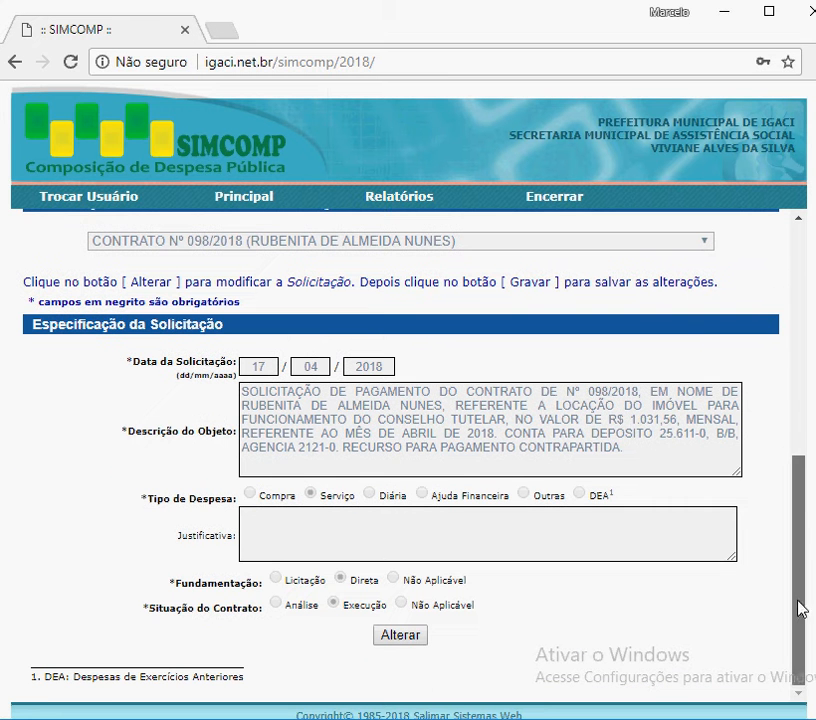
left_click(800, 240)
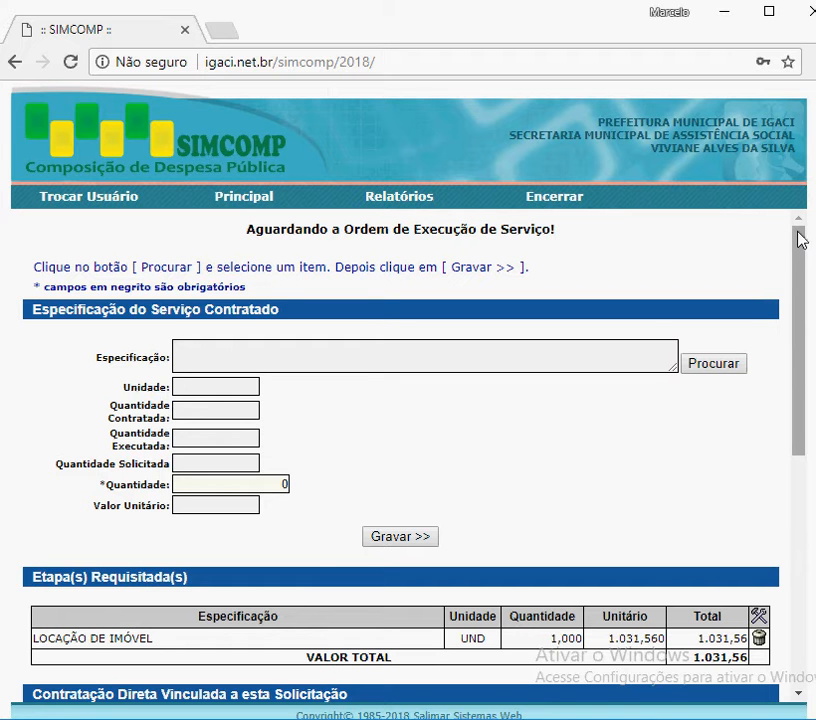